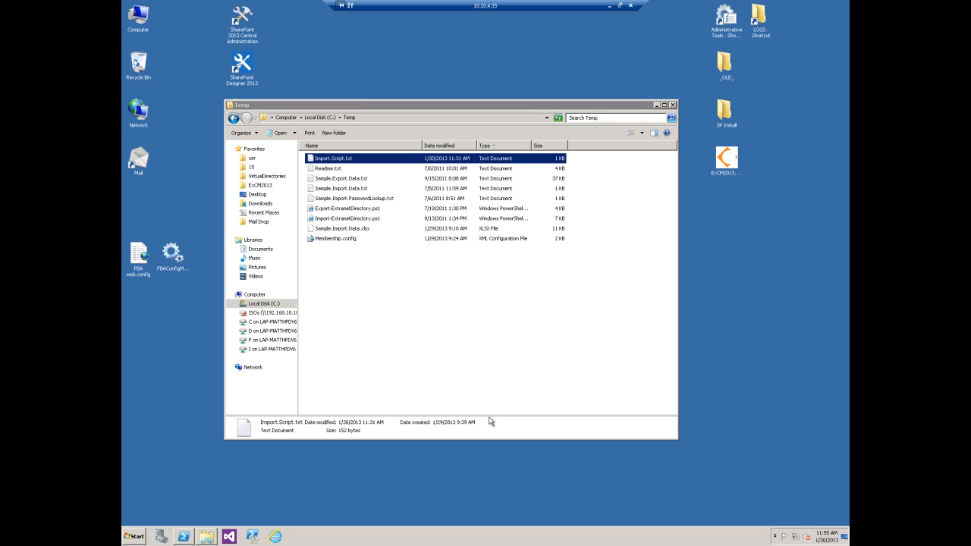
Step: Minimize the Remote Desktop session to show the local Sample.Import.Data files in Excel and Notepad
click(612, 6)
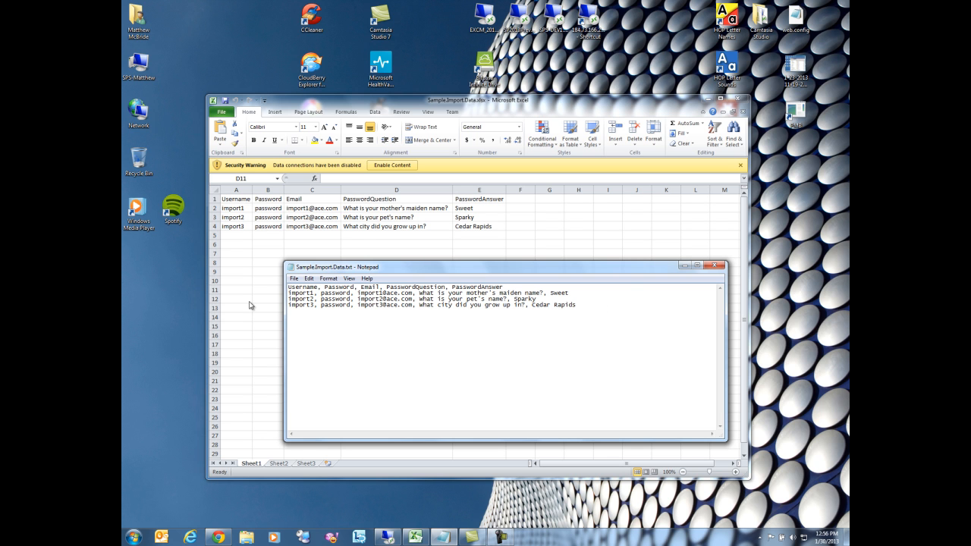
Step: Bring the remote server session back to the front from the taskbar
click(388, 537)
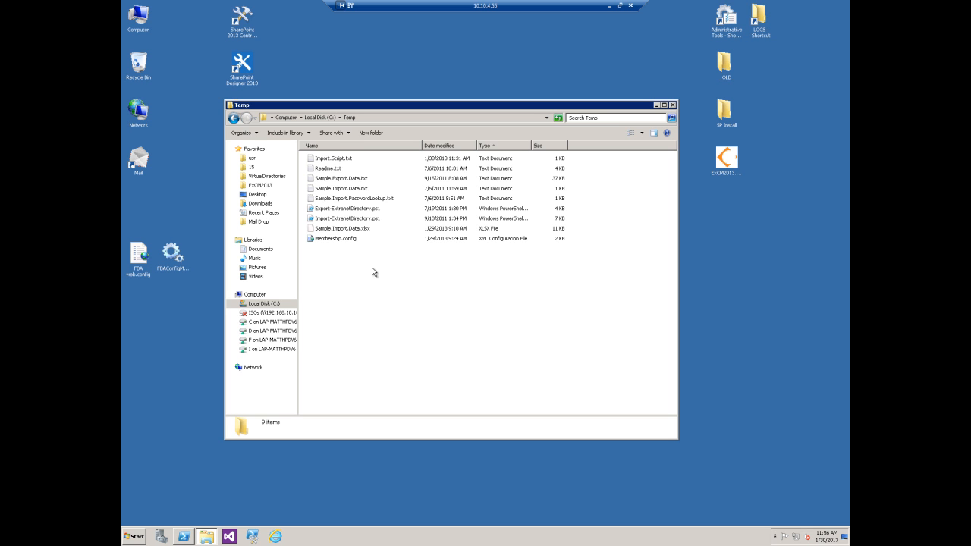
right_click(333, 240)
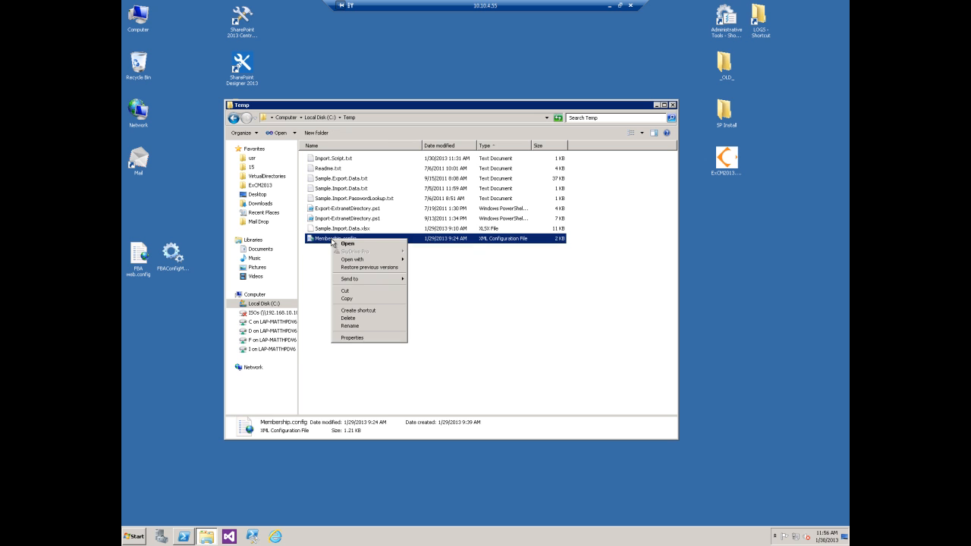
click(347, 244)
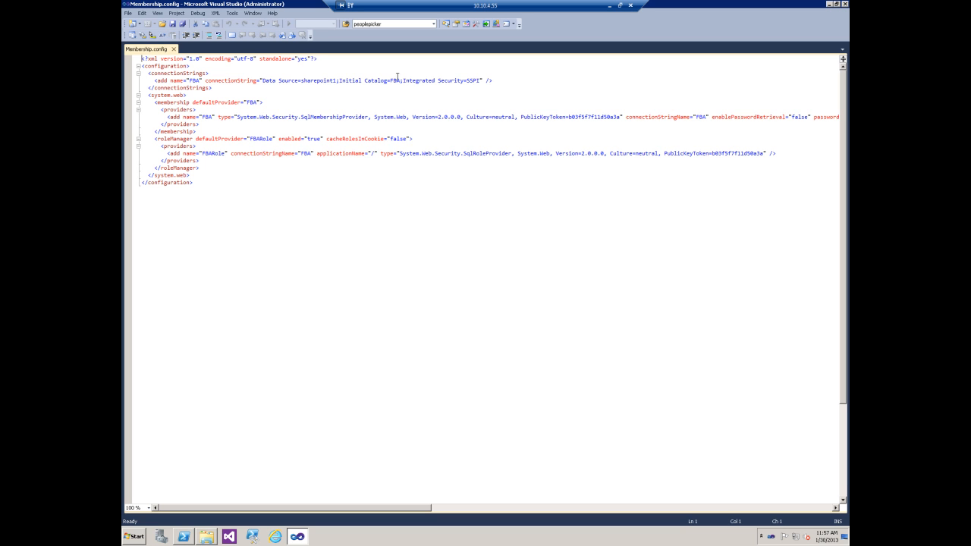
click(831, 5)
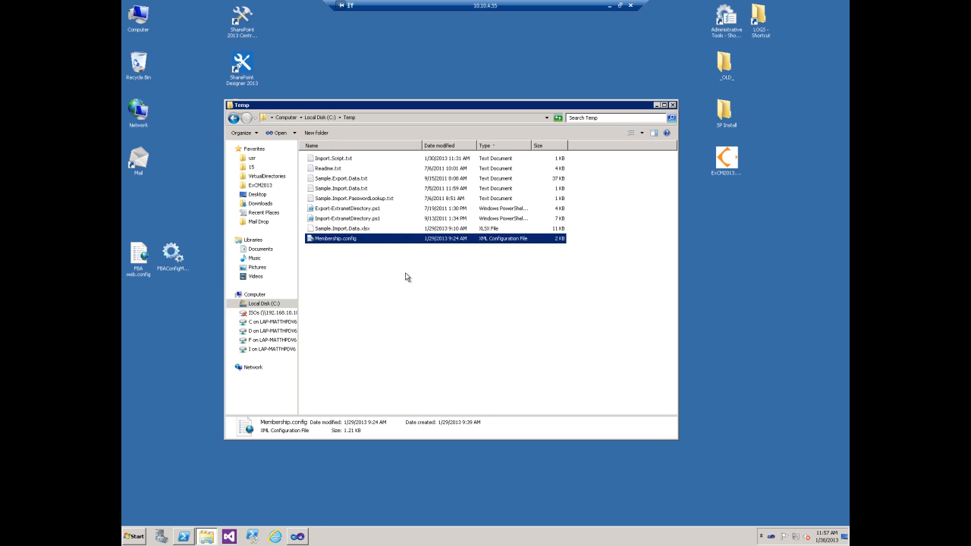
Step: Open Import.Script.txt and select its entire .\Import-ExtranetDirectory.ps1 command line
double_click(339, 159)
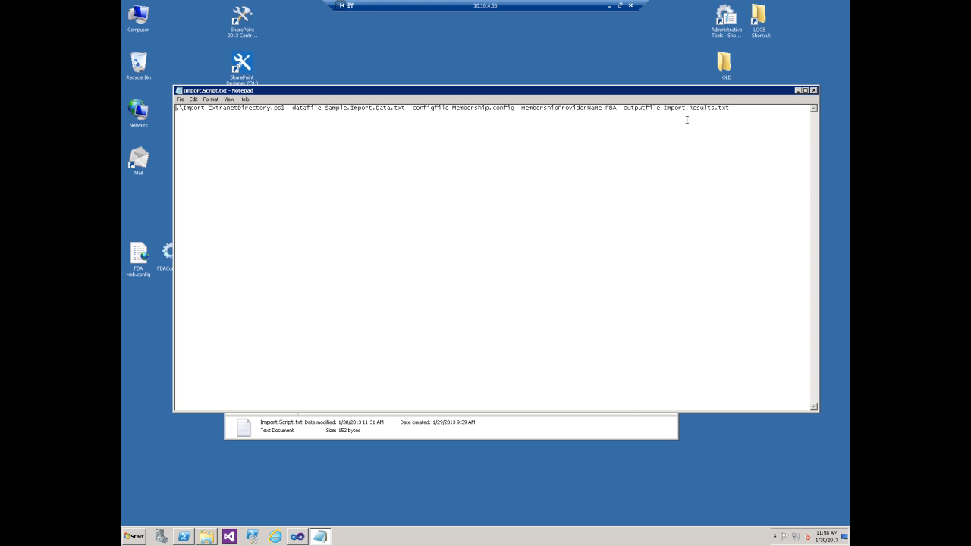
drag(751, 112, 176, 111)
key(ctrl+c)
click(188, 538)
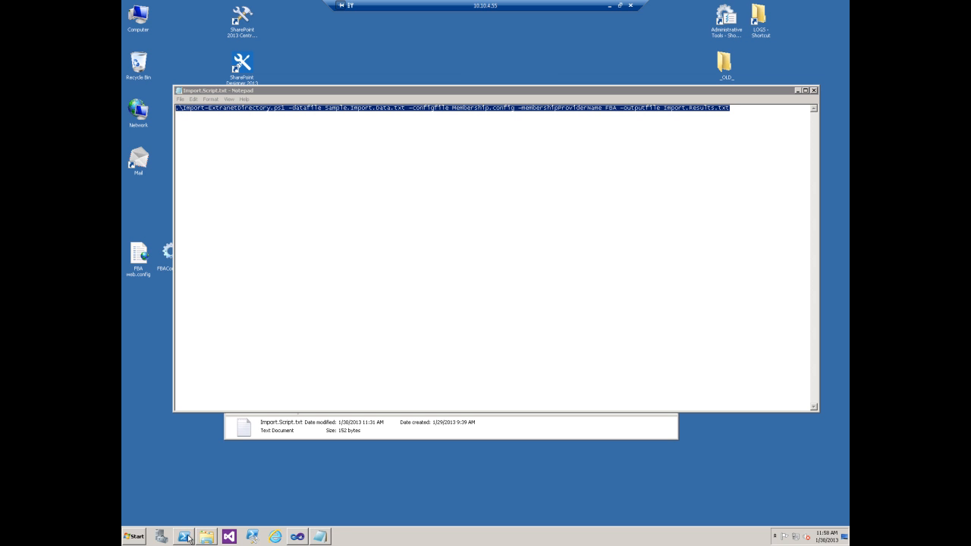
Step: Start PowerShell as Administrator and change to the C:\temp folder with cd\ and cd temp
right_click(188, 539)
click(196, 458)
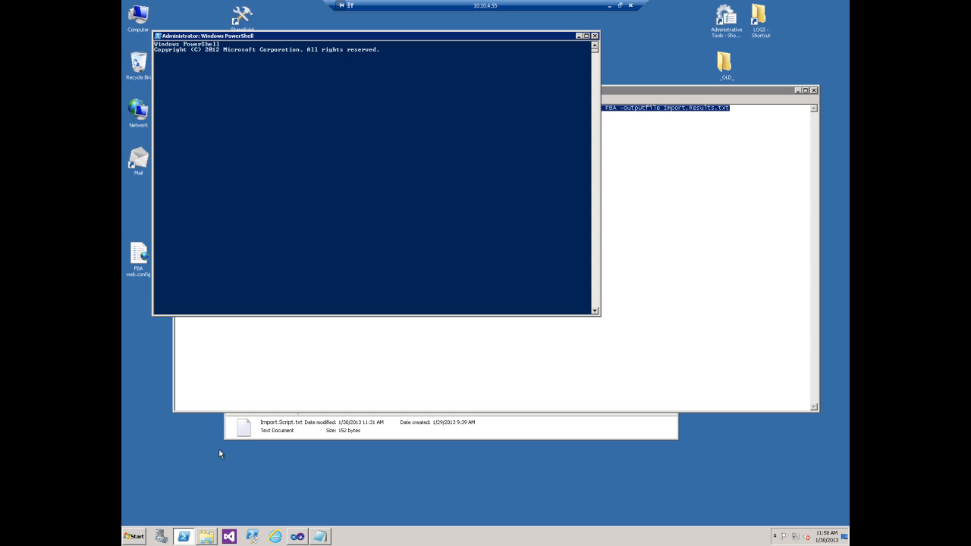
text(cd\)
key(Return)
text(cd temp)
key(Return)
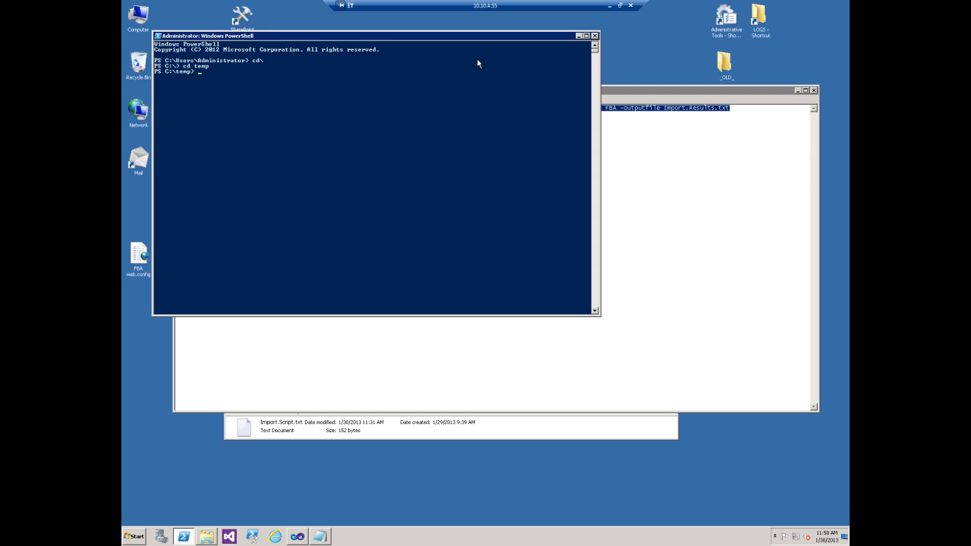
Step: Paste and run the import command, importing 3 users with 0 failed, then close the console
right_click(204, 76)
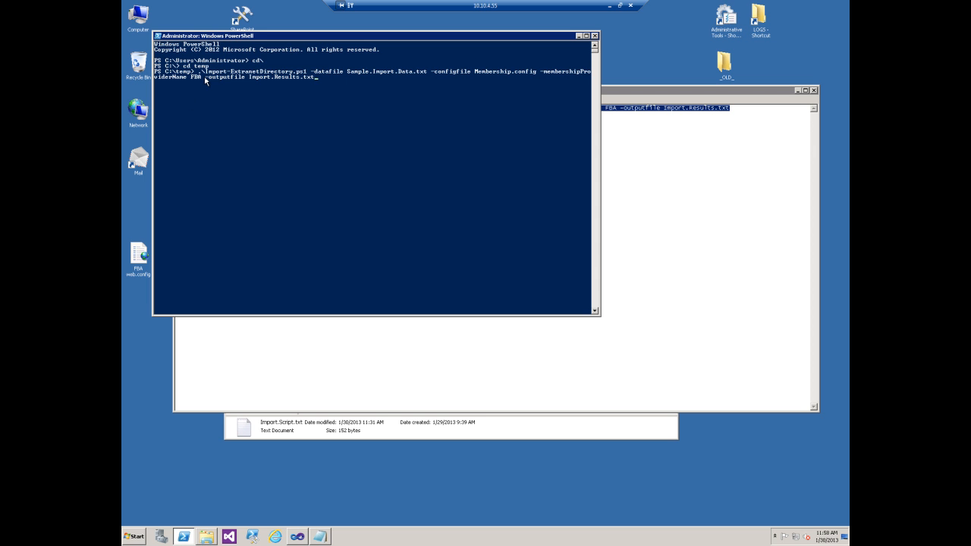
key(Return)
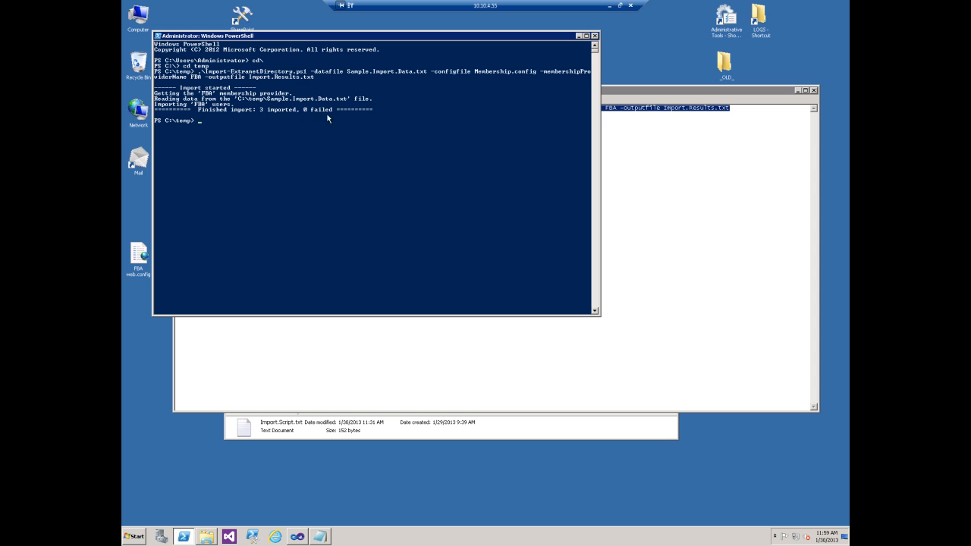
click(595, 37)
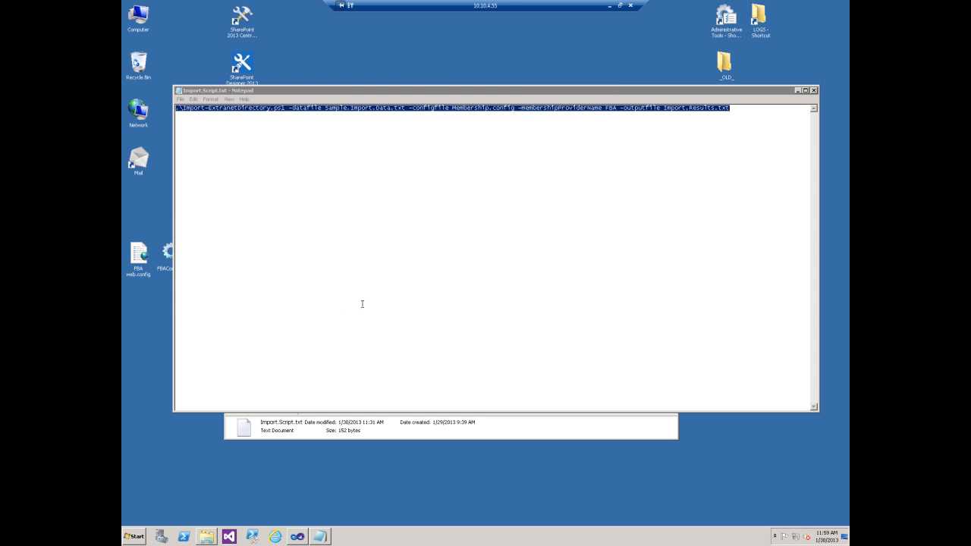
Step: Open the SharePoint site and sign in via Forms Authentication as import1 with its password
click(277, 536)
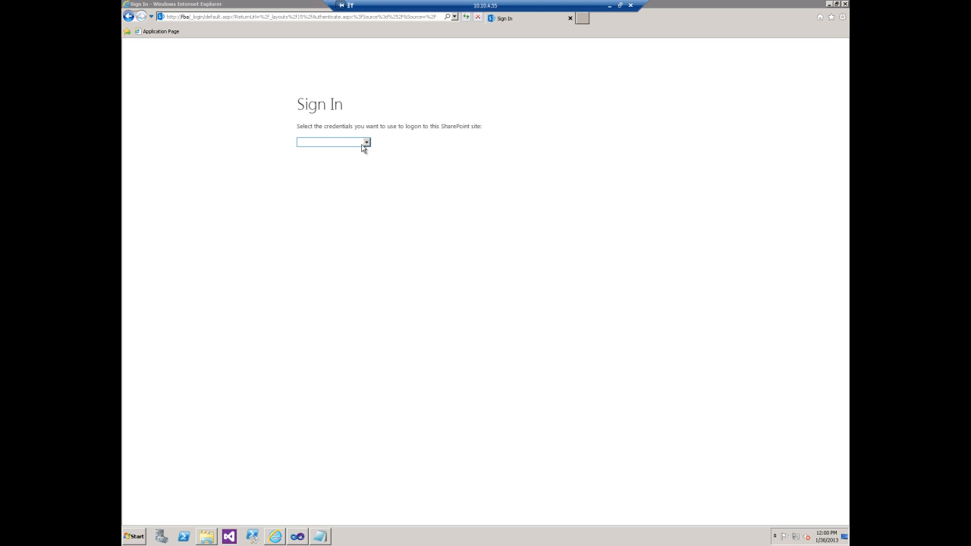
click(365, 143)
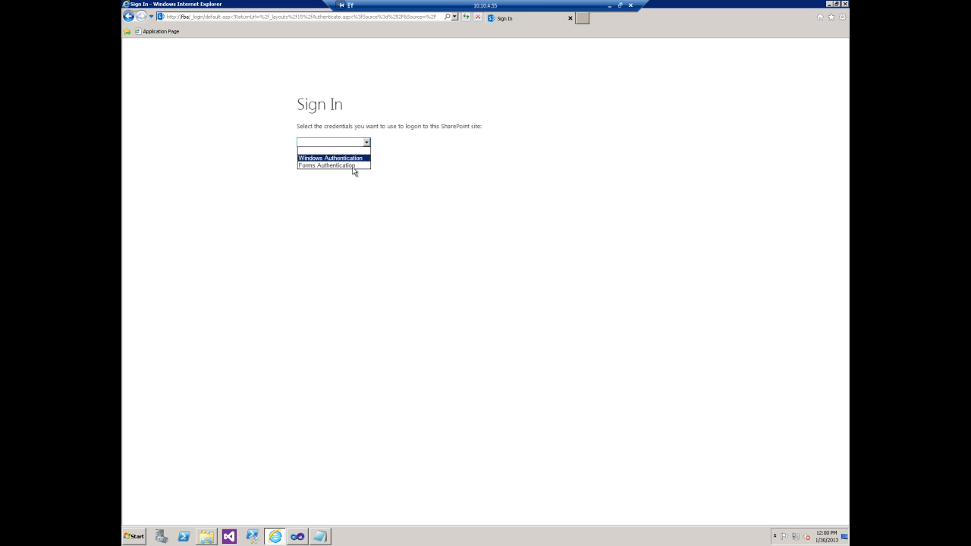
click(351, 165)
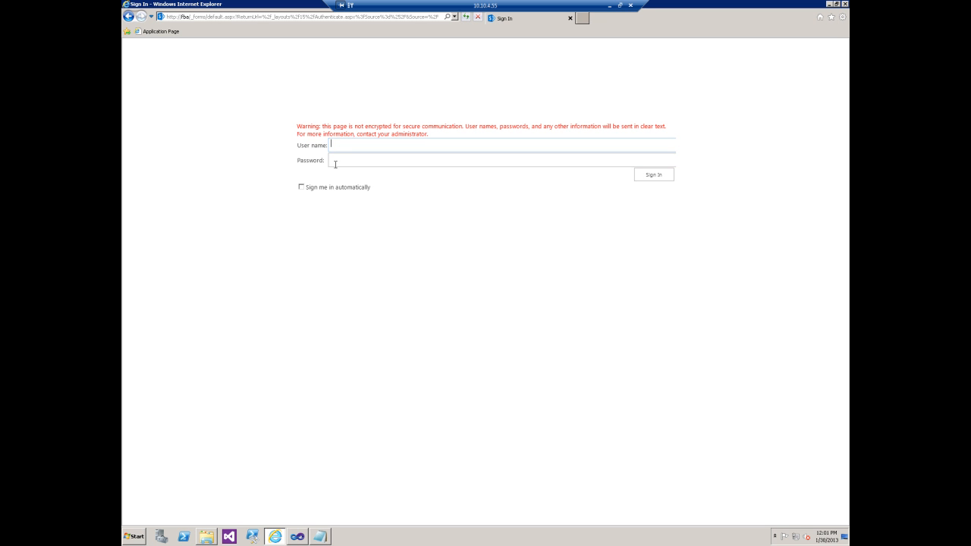
text(import1)
key(Tab)
text(password)
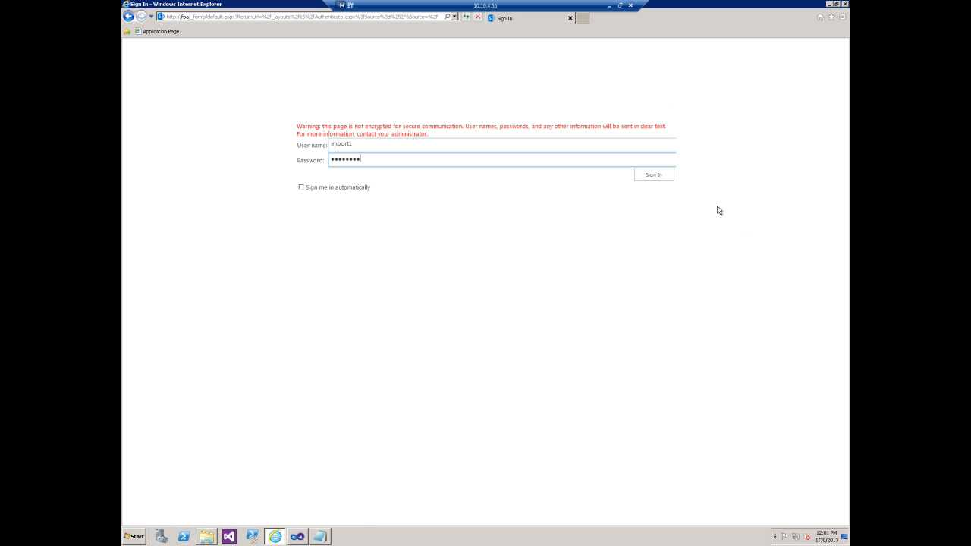
click(650, 177)
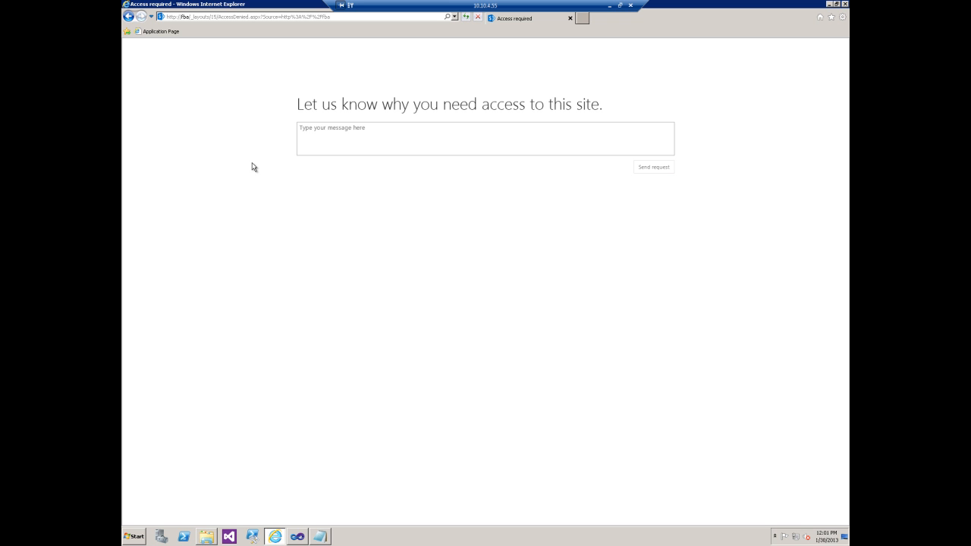
Step: Send an access request saying 'I am the first FBA user.' and minimize the browser
click(385, 134)
text(I am the first FBA user.)
click(650, 168)
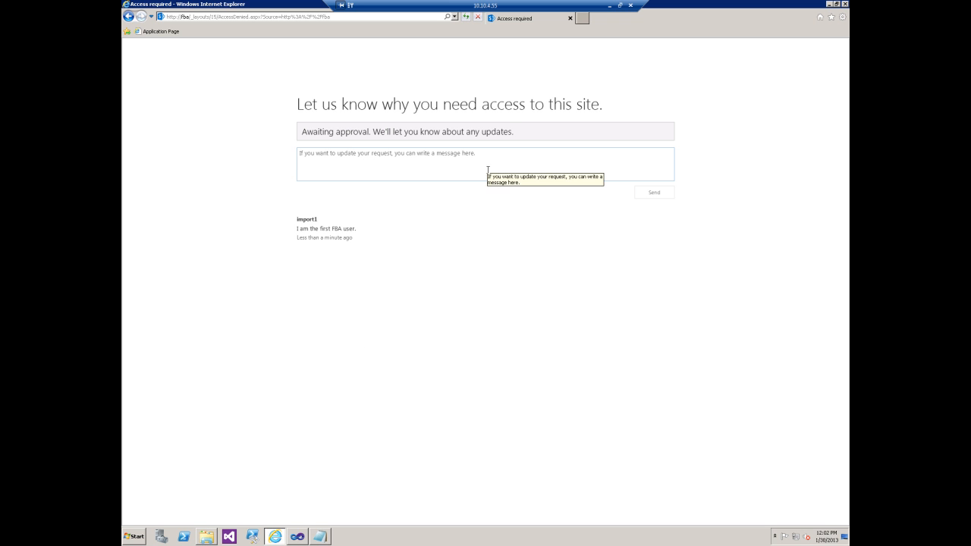
click(846, 4)
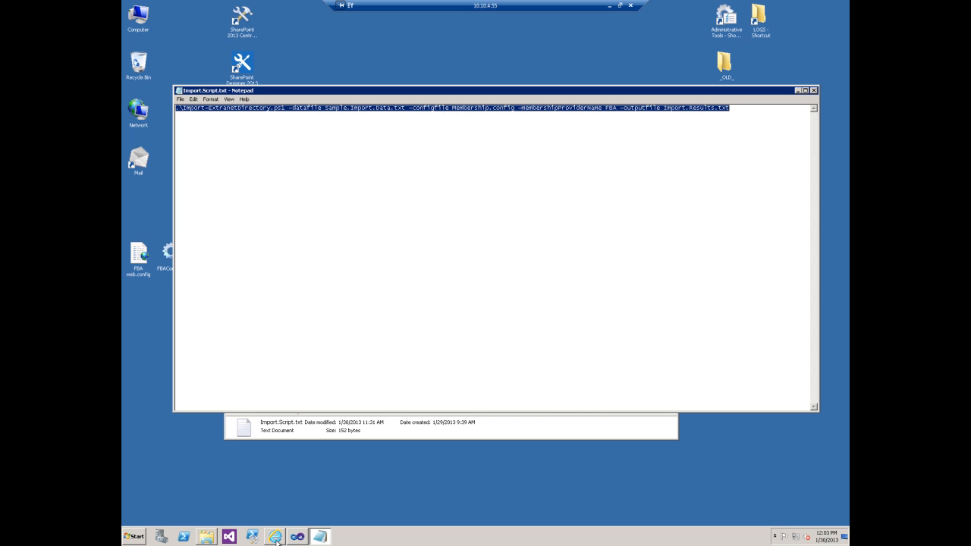
Step: Close Notepad and the Temp folder, then open a new browser window signed in with Windows Authentication
click(813, 90)
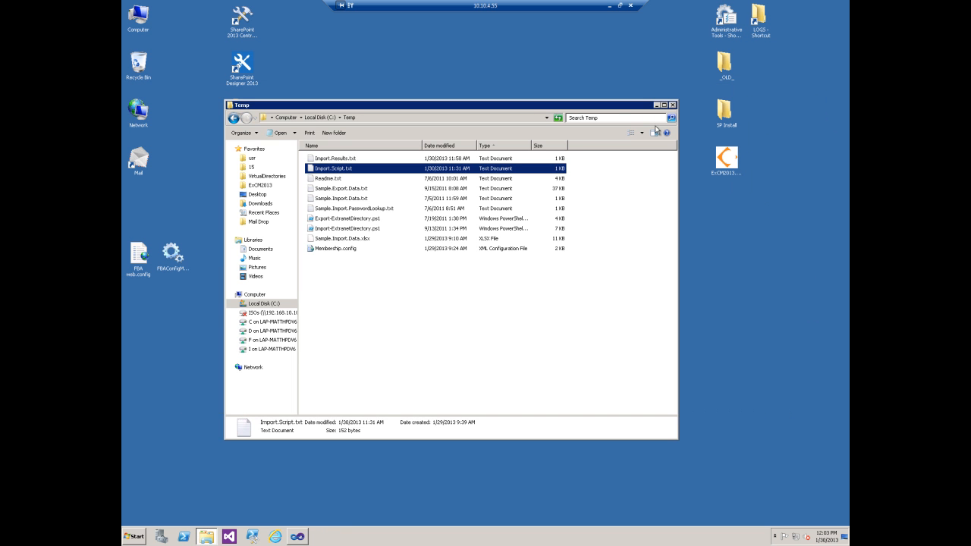
click(673, 105)
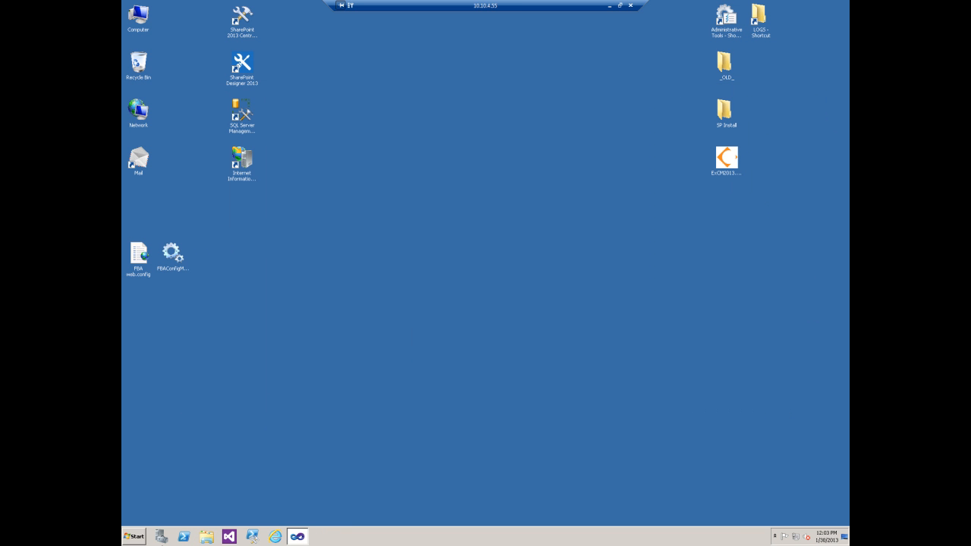
right_click(276, 537)
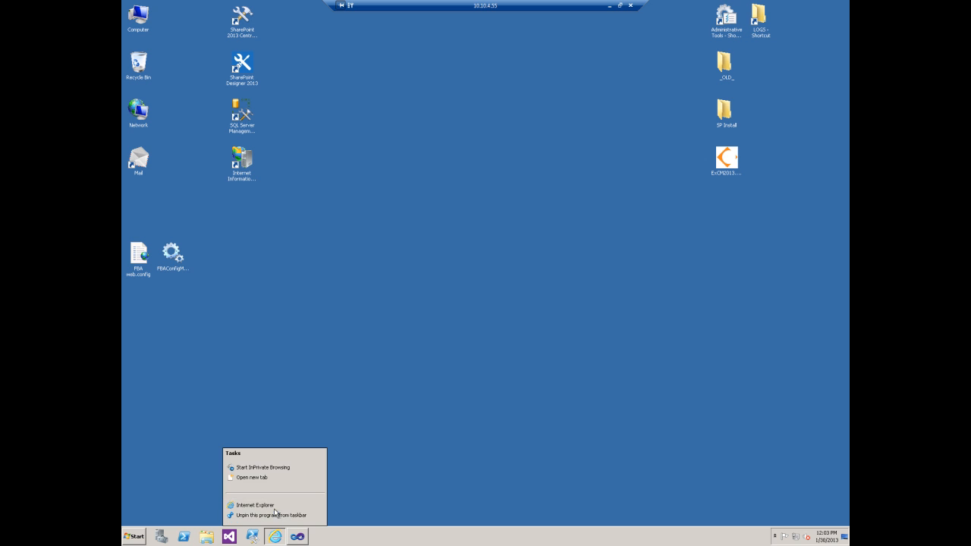
click(275, 506)
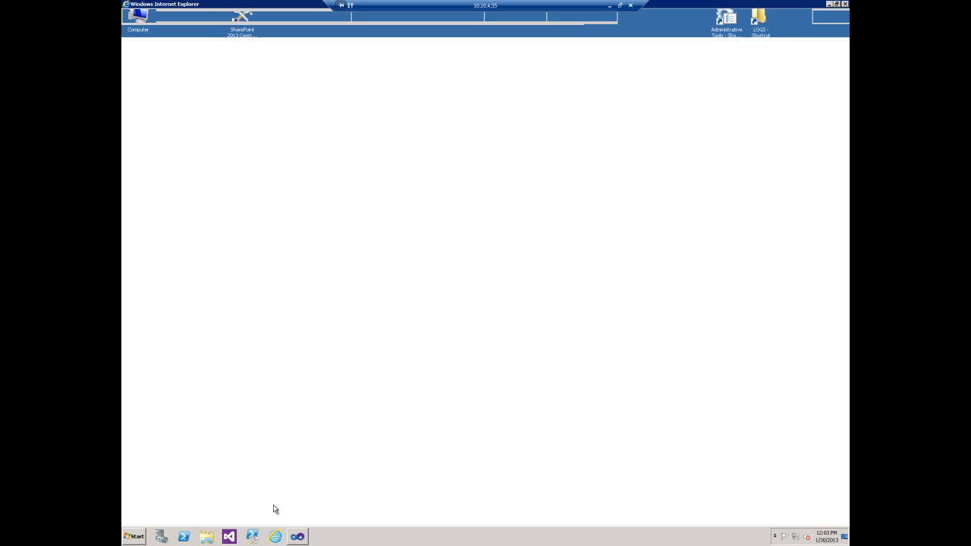
click(367, 142)
click(360, 158)
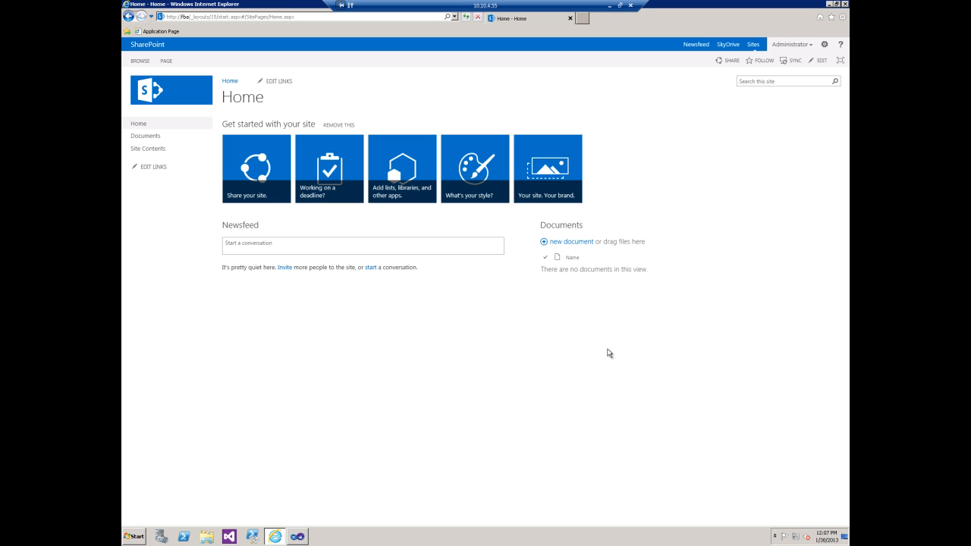
Step: Go to Site settings > Access requests and invitations and open import1's request details
click(825, 44)
click(809, 157)
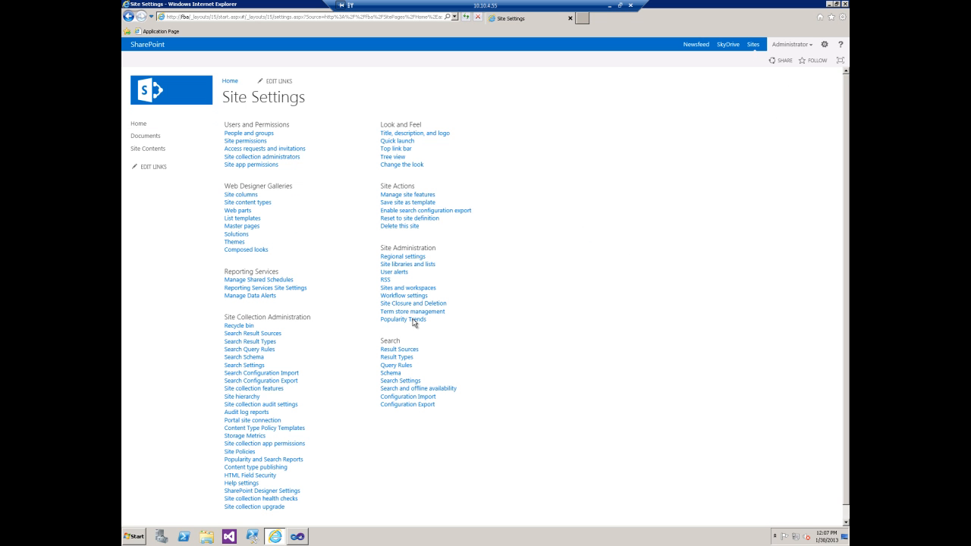
click(255, 150)
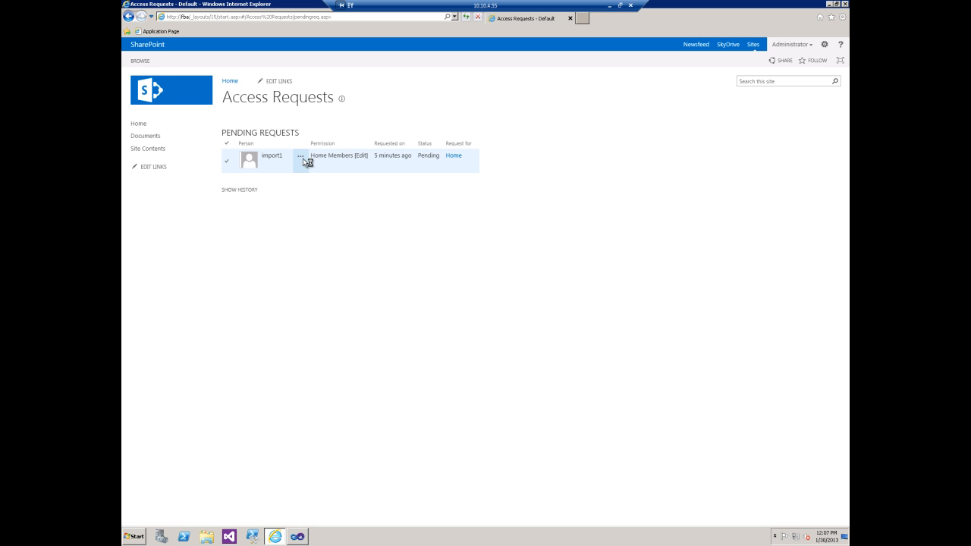
click(303, 158)
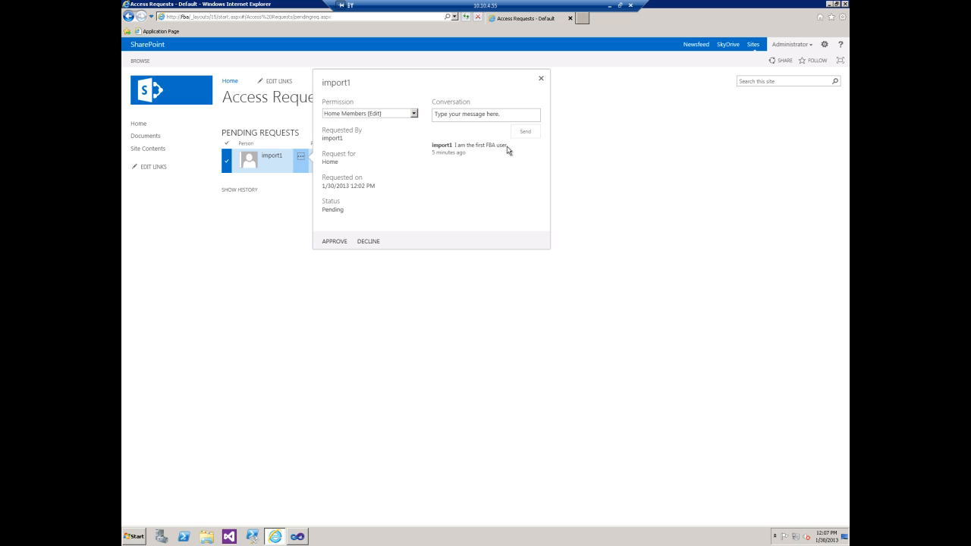
Step: Post the comment 'Approved', approve import1's request, and return to the site Home page
click(465, 113)
text(Acc)
key(BackSpace)
key(BackSpace)
key(BackSpace)
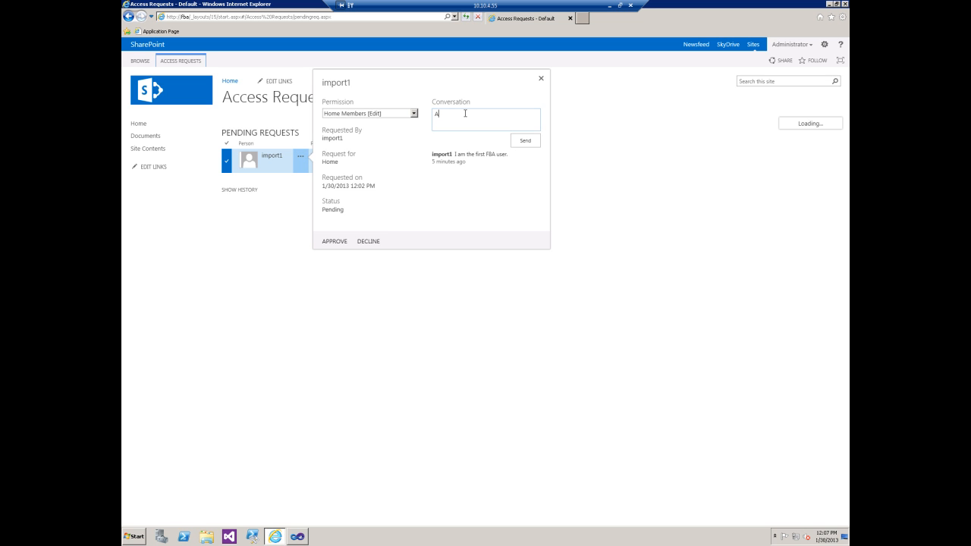
text(pproved.)
click(526, 144)
click(332, 241)
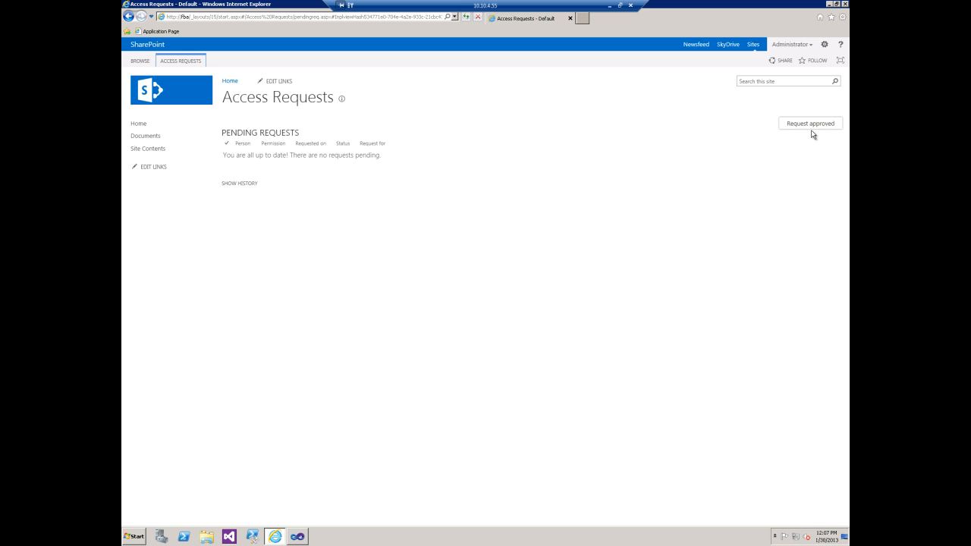
click(228, 81)
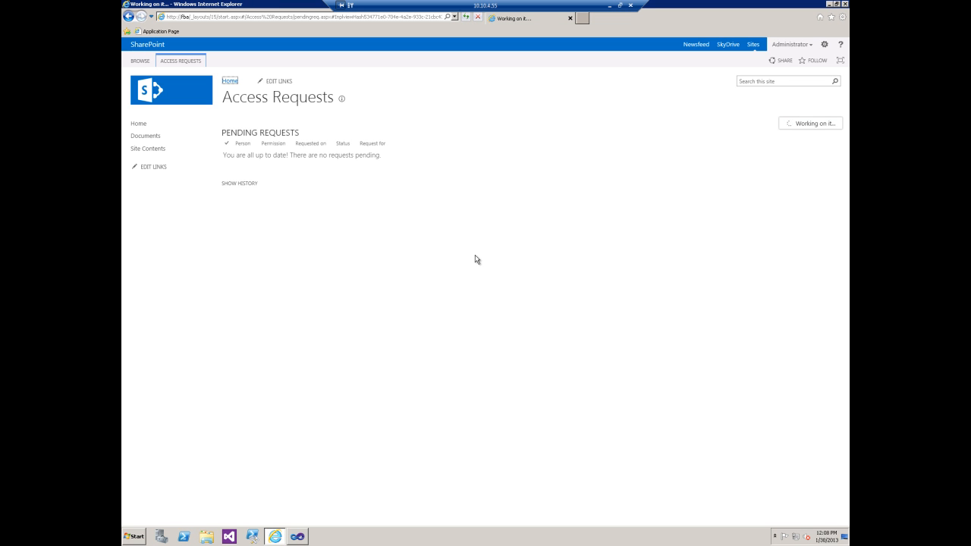
click(790, 45)
Step: Sign out of Administrator and sign in through Forms Authentication with user name import1 and its password
click(784, 79)
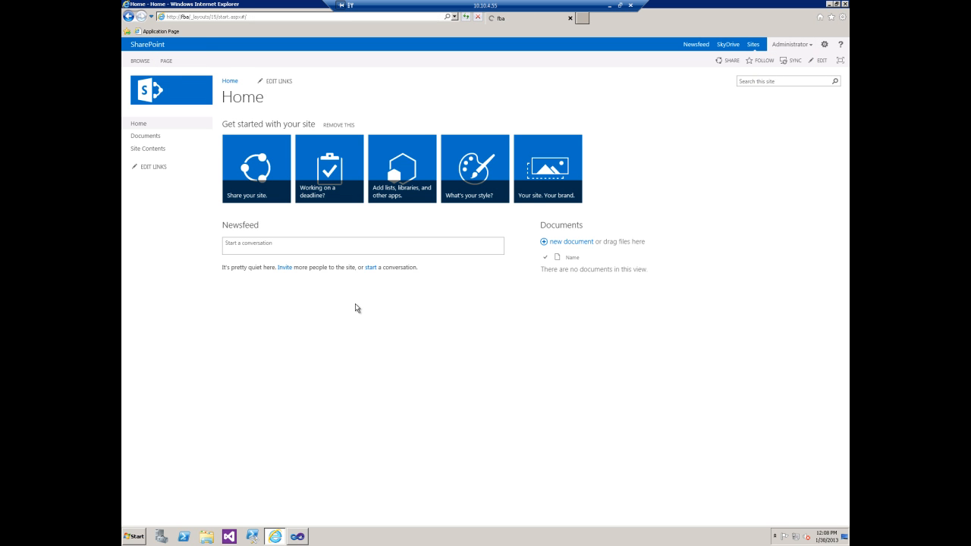
click(358, 143)
click(359, 168)
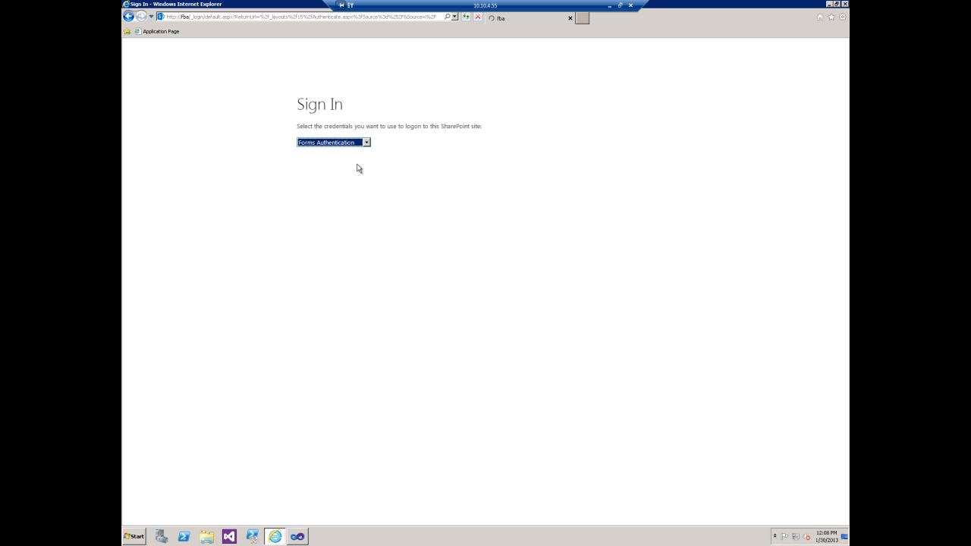
text(import1)
key(Tab)
text(********)
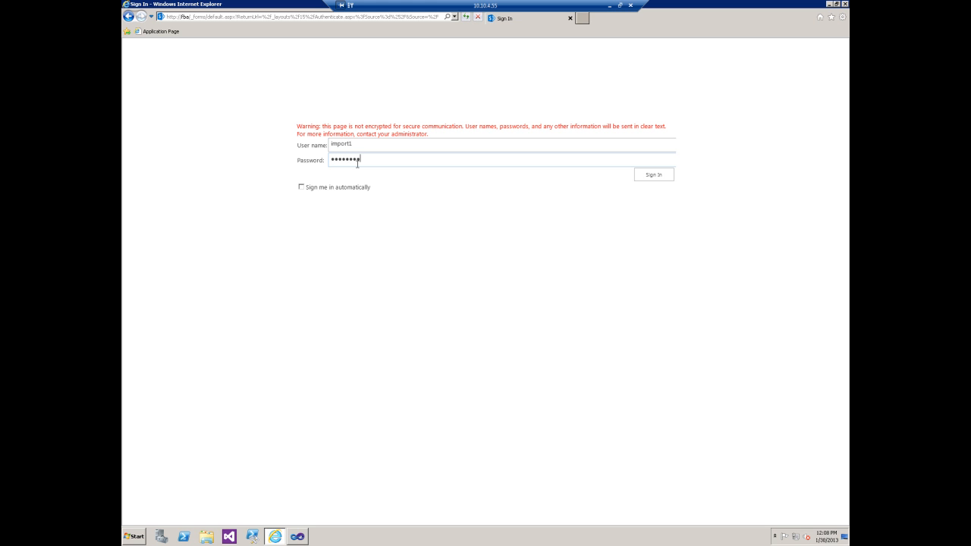
click(660, 177)
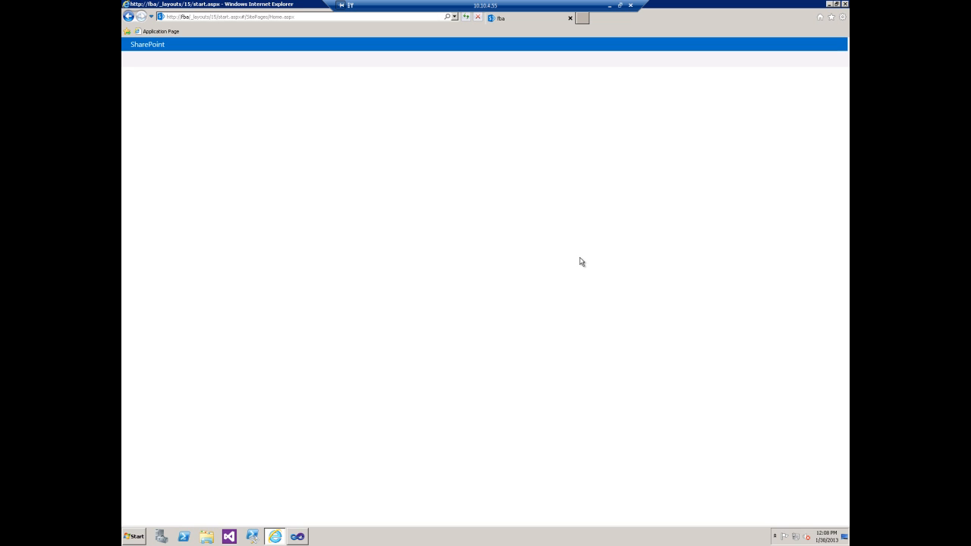